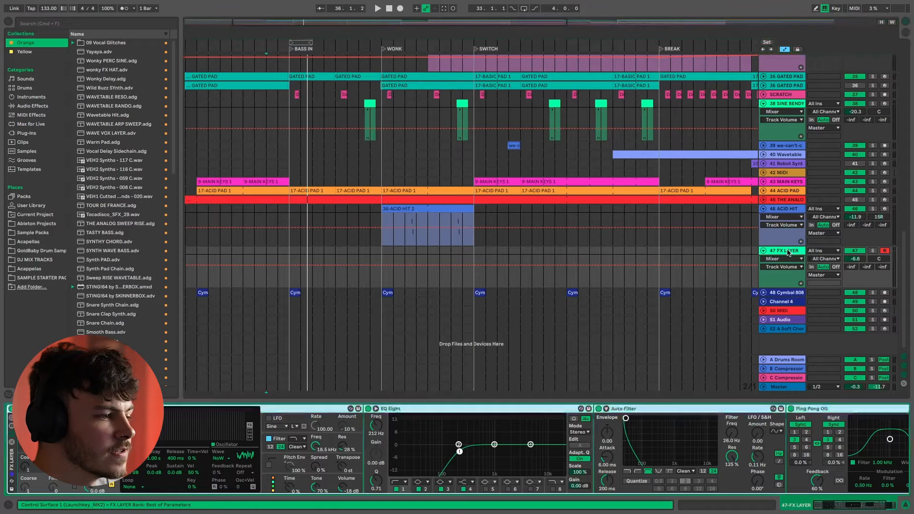
Insert a two-bar MIDI clip from bar 31 to bar 33 on track 47 FX LAYER and fill it with one sustained C4 note.
{"action": "scroll", "coordinate": [262, 457], "scroll_direction": "right", "scroll_amount": 3}
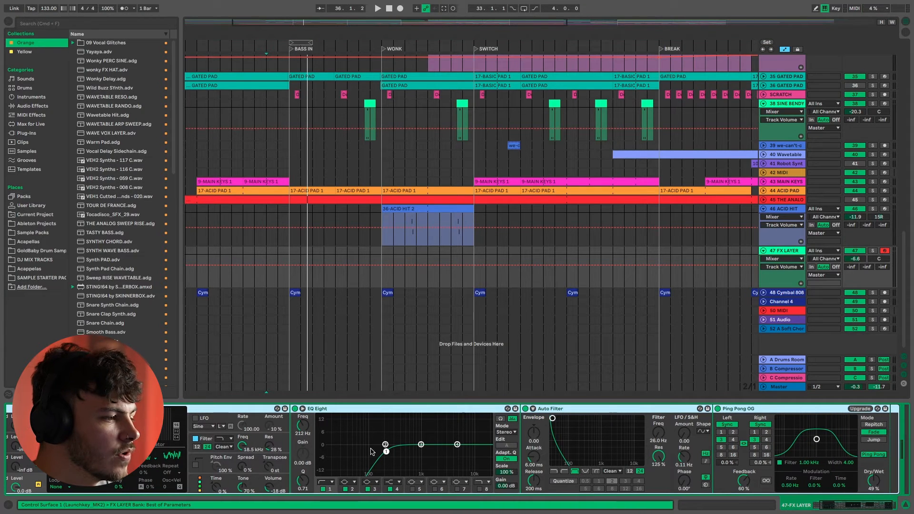
{"action": "scroll", "coordinate": [405, 449], "scroll_direction": "right", "scroll_amount": 2}
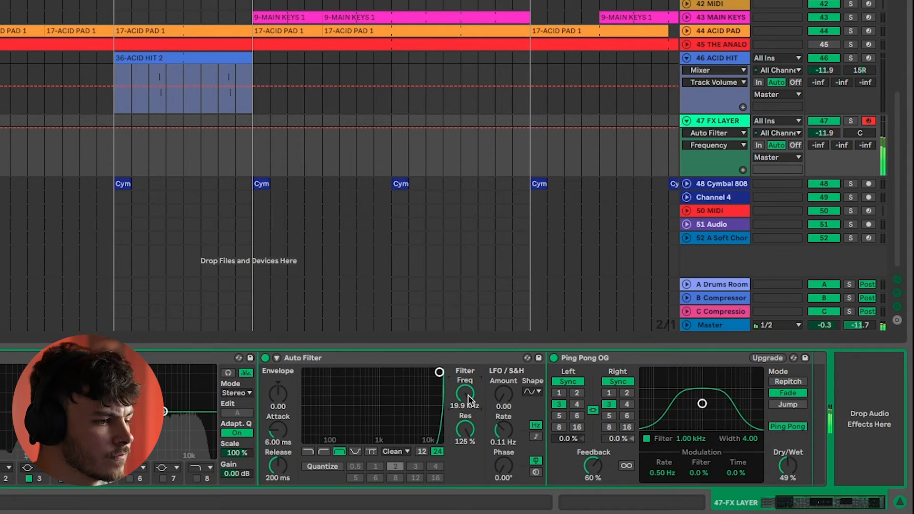
{"action": "left_click", "coordinate": [253, 153]}
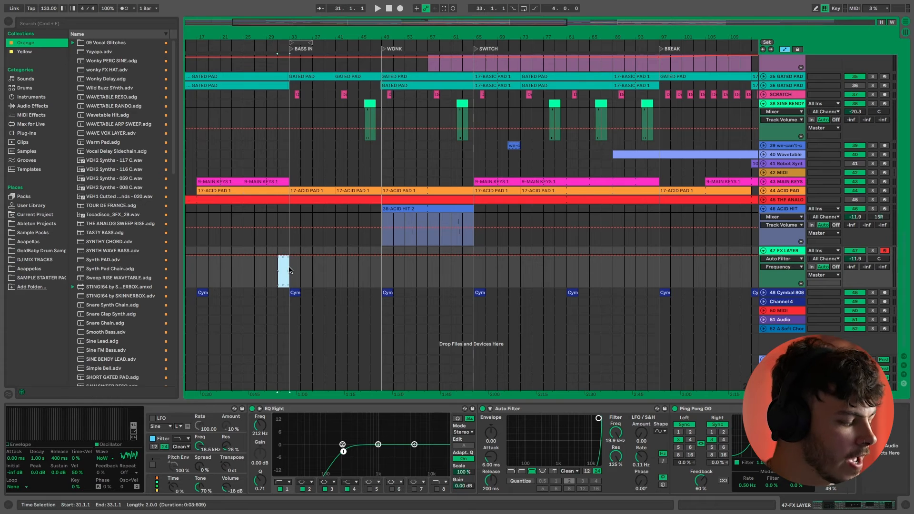
{"action": "double_click", "coordinate": [289, 270]}
{"action": "double_click", "coordinate": [162, 296]}
{"action": "left_click_drag", "start_coordinate": [163, 296], "coordinate": [887, 296]}
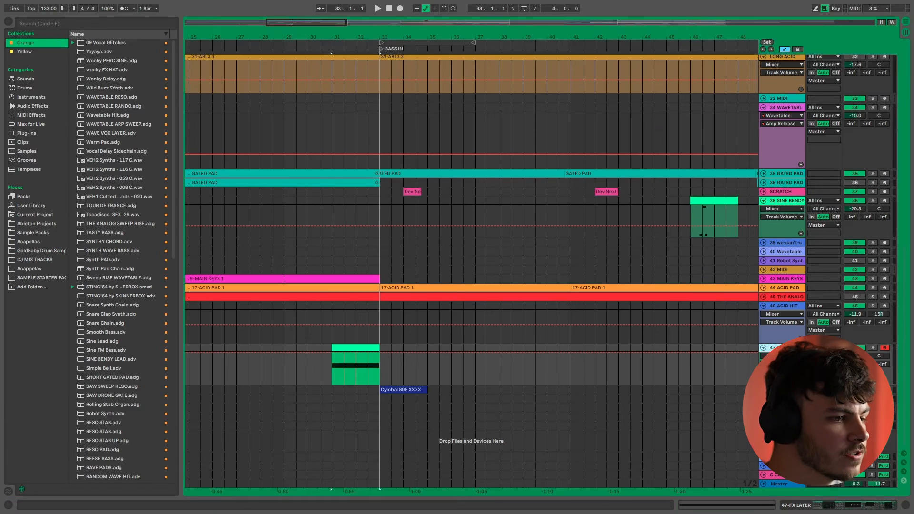
Draw Auto Filter frequency automation sweeping up across the two-bar FX LAYER clip, ending at bar 33.
{"action": "double_click", "coordinate": [785, 348]}
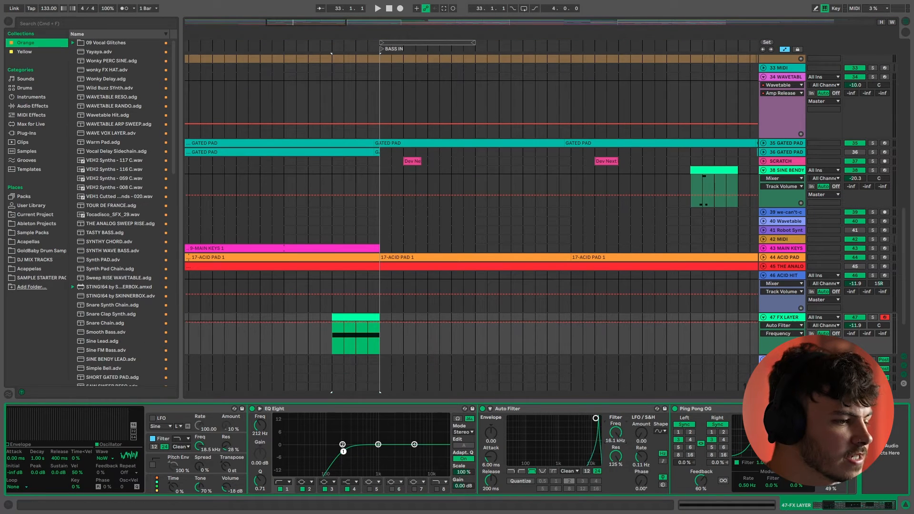
{"action": "left_click_drag", "start_coordinate": [616, 432], "coordinate": [615, 430]}
{"action": "left_click_drag", "start_coordinate": [332, 327], "coordinate": [380, 324]}
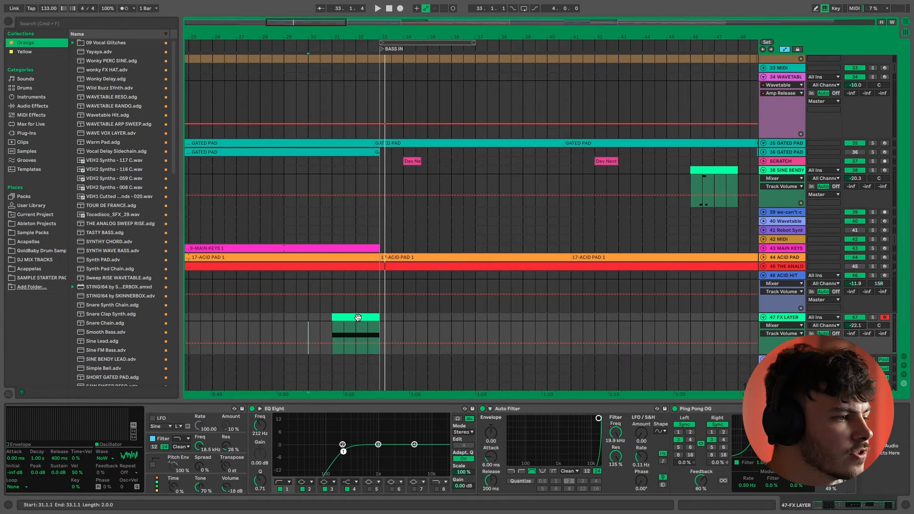
Shorten the track 47 FX LAYER clip to half a bar ending at bar 33 and play it back with its Auto Filter frequency automation shown.
{"action": "left_click_drag", "start_coordinate": [356, 318], "coordinate": [385, 319]}
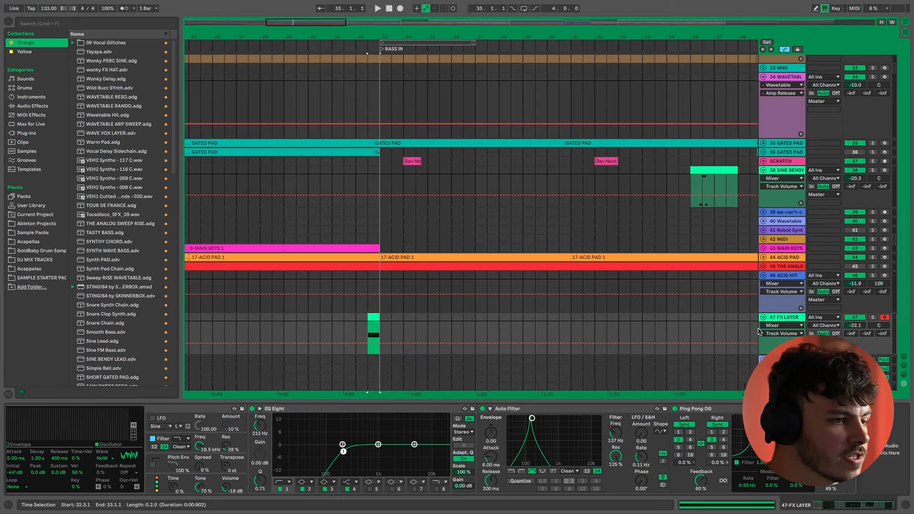
{"action": "left_click", "coordinate": [779, 326]}
{"action": "left_click", "coordinate": [360, 330]}
{"action": "key", "text": "space"}
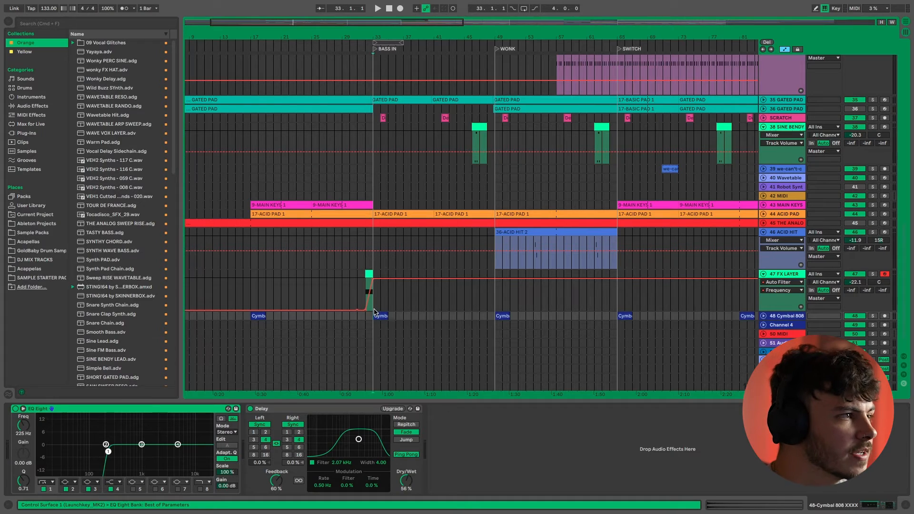
Duplicate the eight-bar section of track 47 holding the riser clip and its filter automation repeatedly along the arrangement.
{"action": "left_click_drag", "start_coordinate": [342, 301], "coordinate": [308, 277]}
{"action": "key", "text": "super+d"}
{"action": "key", "text": "super+d"}
{"action": "key", "text": "super+d"}
{"action": "key", "text": "super+d"}
{"action": "key", "text": "super+d"}
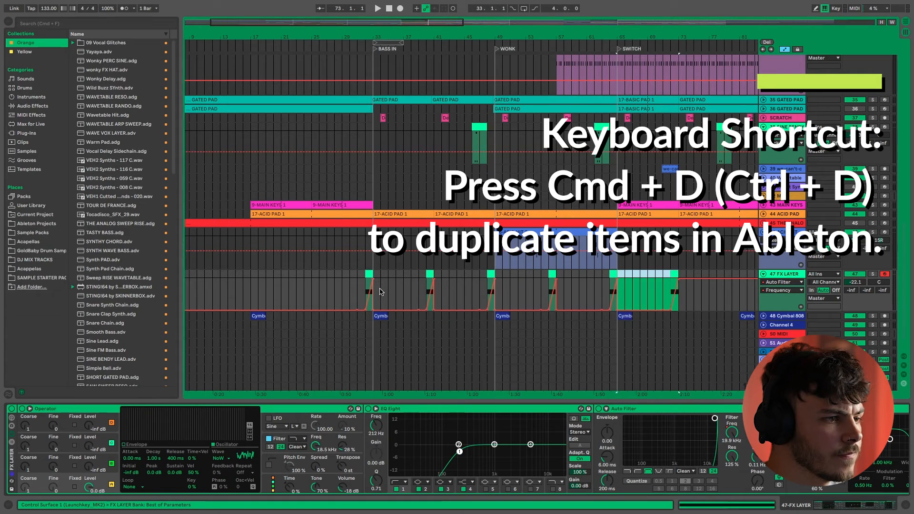
{"action": "scroll", "coordinate": [308, 278], "scroll_direction": "down", "scroll_amount": 5}
{"action": "key", "text": "super+d"}
{"action": "key", "text": "super+d"}
{"action": "key", "text": "super+d"}
{"action": "key", "text": "super+d"}
{"action": "key", "text": "super+d"}
{"action": "key", "text": "super+d"}
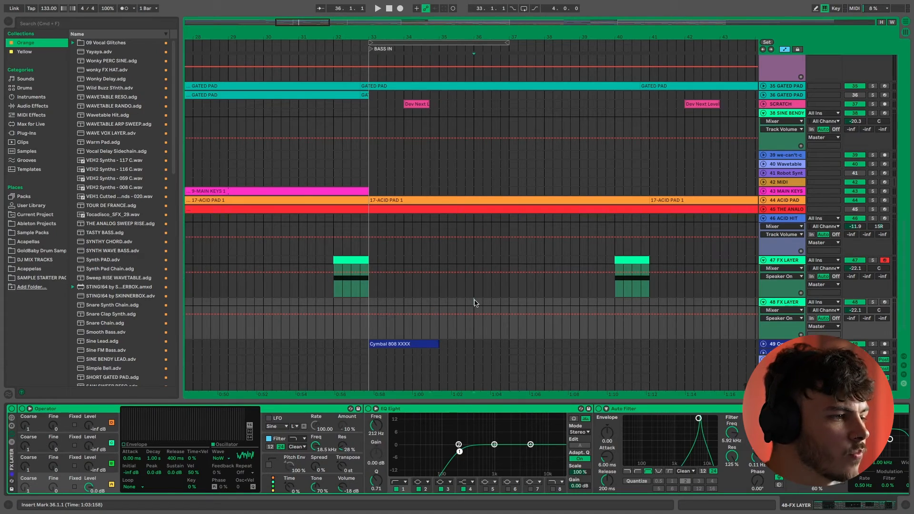
Arm track 48 FX LAYER, insert a one-beat MIDI clip at bar 35 and extend its C4 note over the whole clip.
{"action": "left_click_drag", "start_coordinate": [474, 303], "coordinate": [562, 306]}
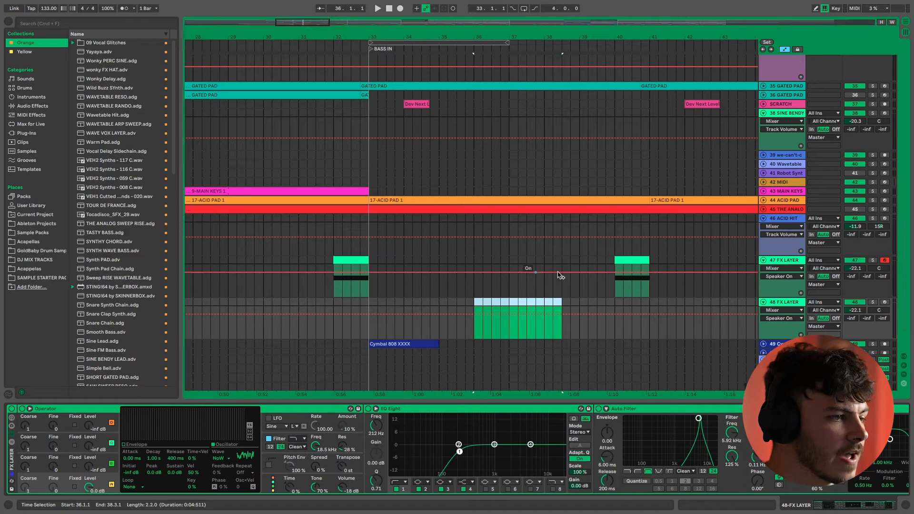
{"action": "left_click", "coordinate": [884, 302]}
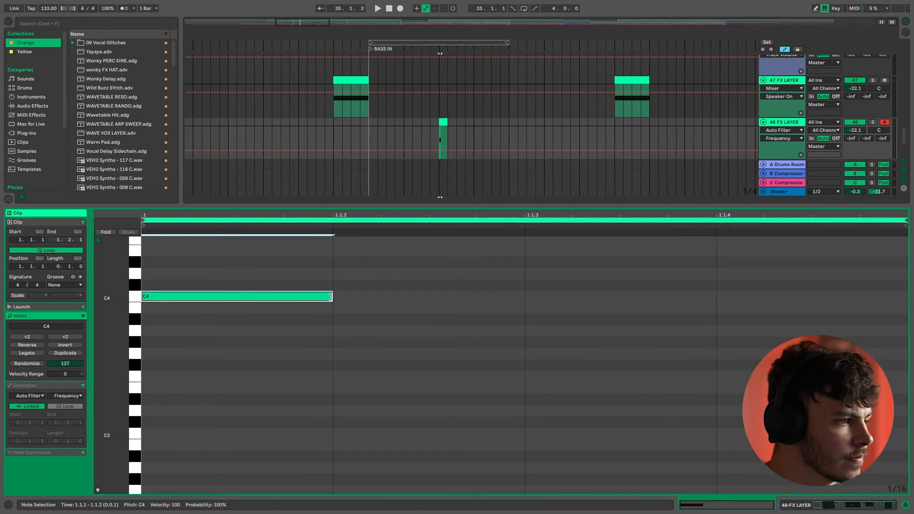
{"action": "left_click_drag", "start_coordinate": [330, 297], "coordinate": [909, 310]}
{"action": "key", "text": "super+alt+l"}
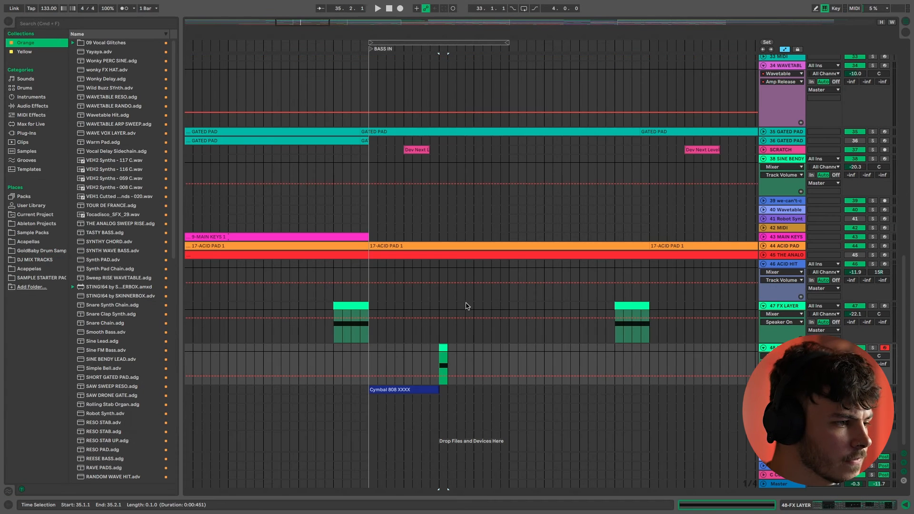
Draw Auto Filter frequency automation on track 48 falling from 19.9 kHz to 26.0 Hz across the one-beat clip and play it back.
{"action": "scroll", "coordinate": [466, 306], "scroll_direction": "up", "scroll_amount": 3}
{"action": "left_click", "coordinate": [439, 355]}
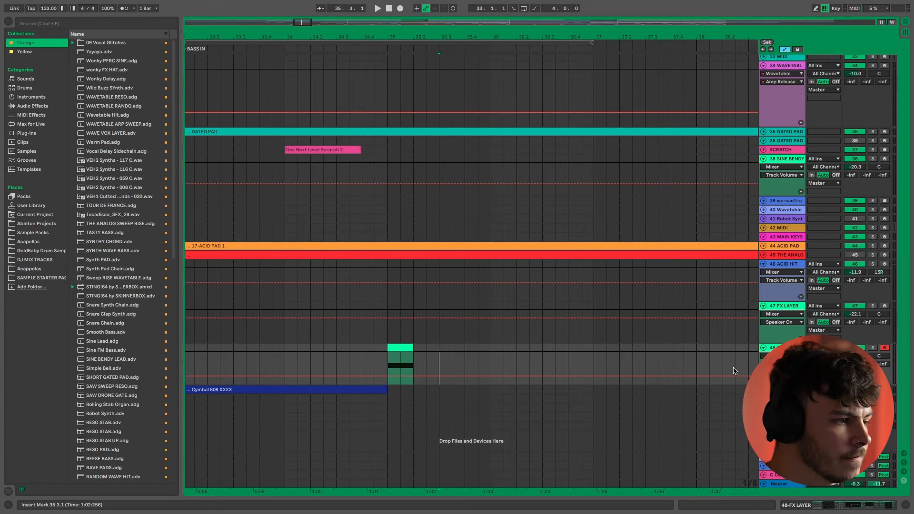
{"action": "left_click_drag", "start_coordinate": [387, 377], "coordinate": [413, 383]}
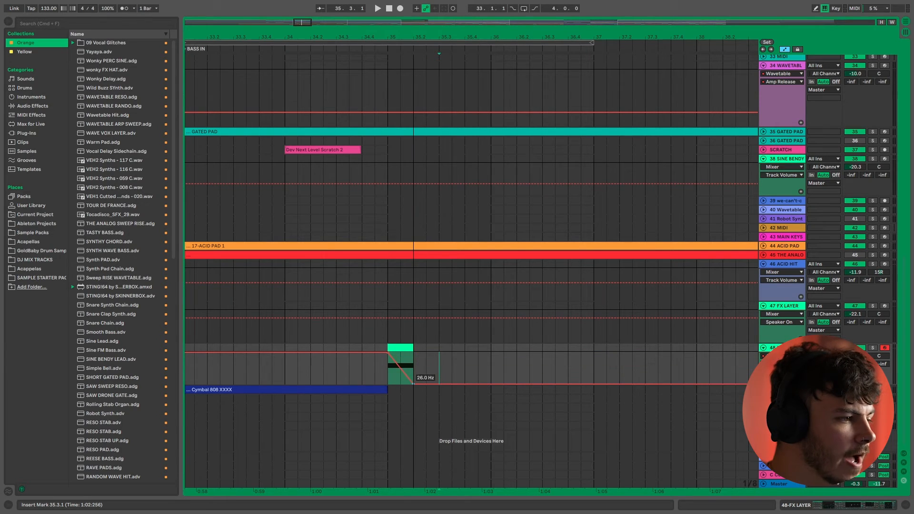
{"action": "scroll", "coordinate": [391, 373], "scroll_direction": "down", "scroll_amount": 3}
{"action": "left_click", "coordinate": [360, 372]}
{"action": "key", "text": "space"}
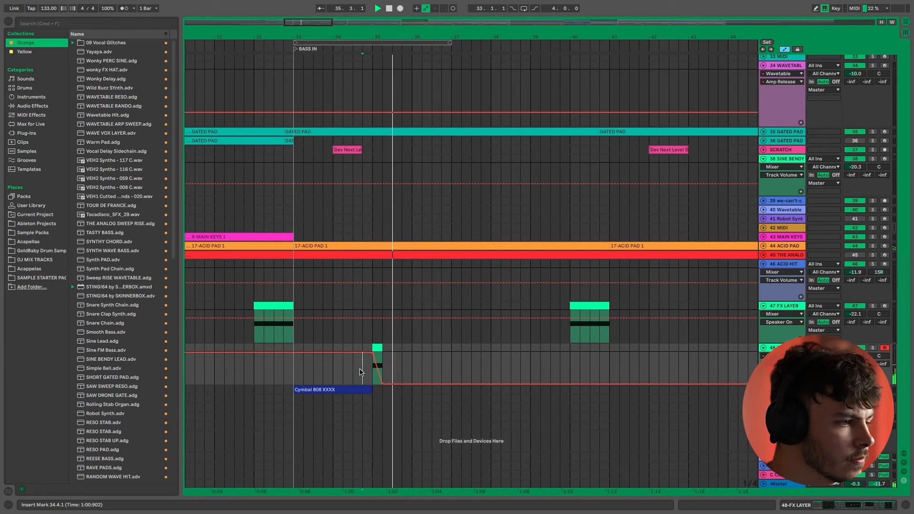
{"action": "scroll", "coordinate": [360, 372], "scroll_direction": "down", "scroll_amount": 2}
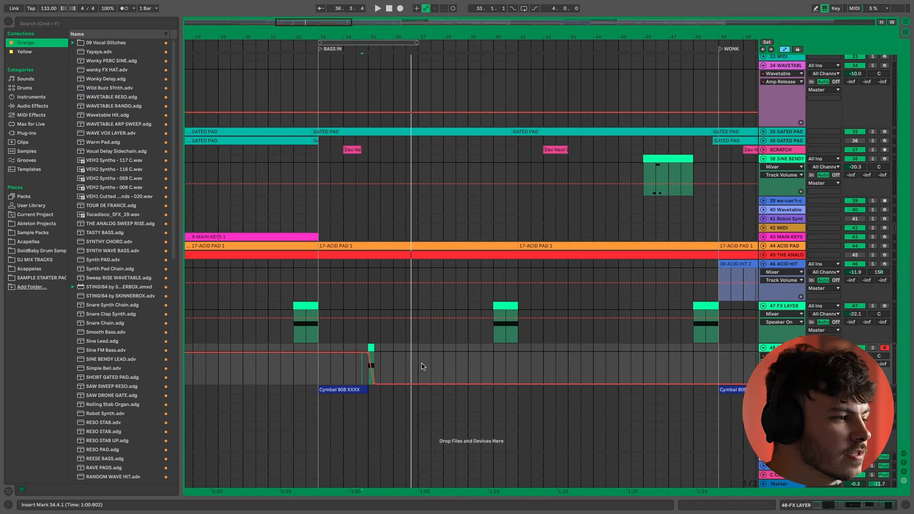
Bend the falling filter automation on the track 48 clip into an upward-bulging curve and play it back.
{"action": "scroll", "coordinate": [421, 367], "scroll_direction": "right", "scroll_amount": 2}
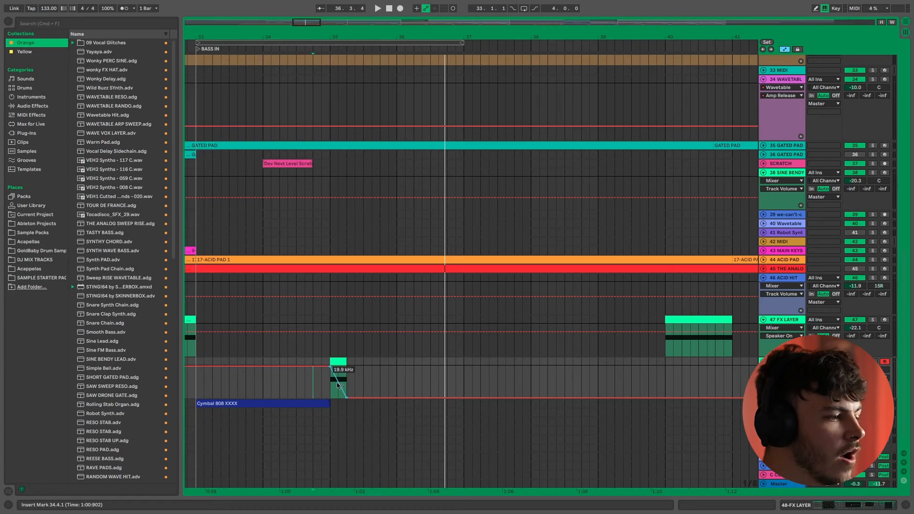
{"action": "left_click_drag", "start_coordinate": [337, 382], "coordinate": [337, 376]}
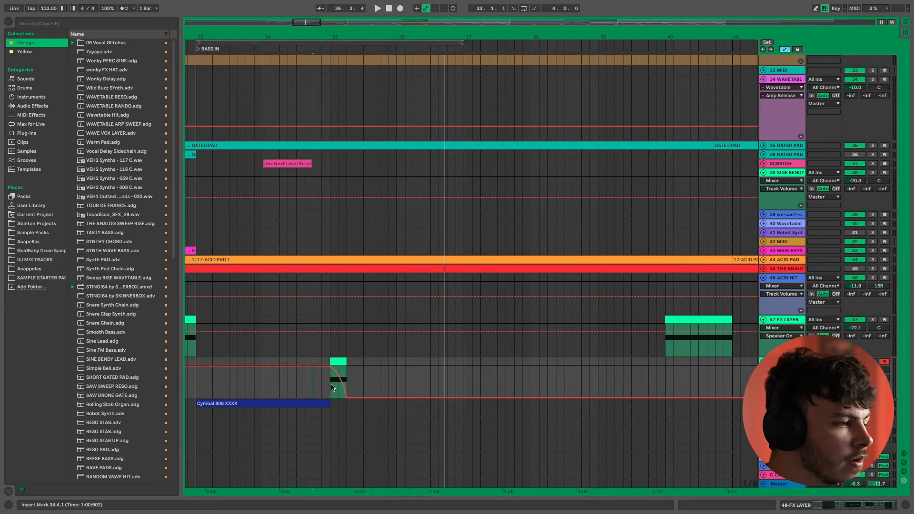
{"action": "key", "text": "space"}
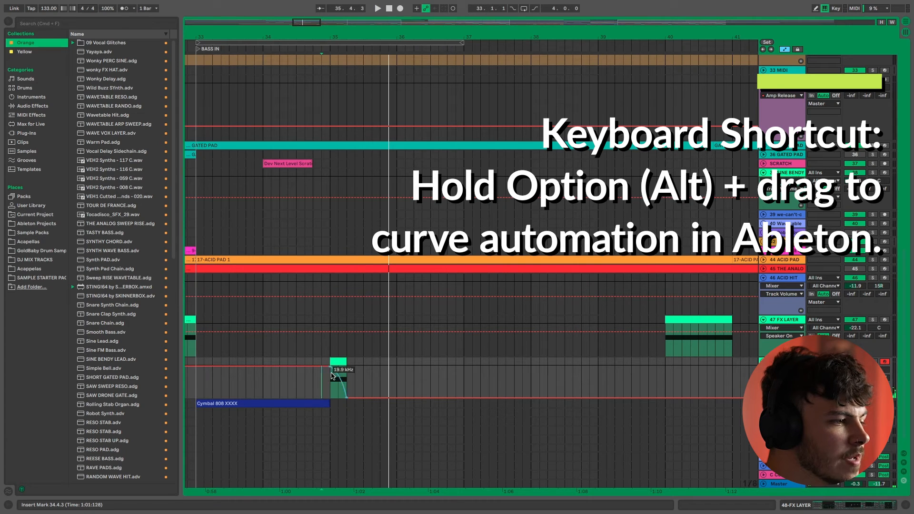
{"action": "left_click", "coordinate": [329, 386]}
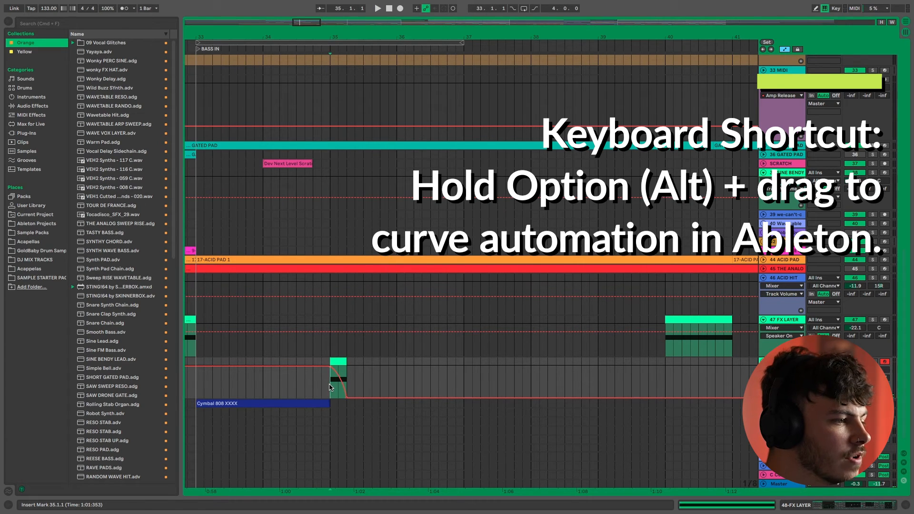
{"action": "scroll", "coordinate": [334, 380], "scroll_direction": "down", "scroll_amount": 5}
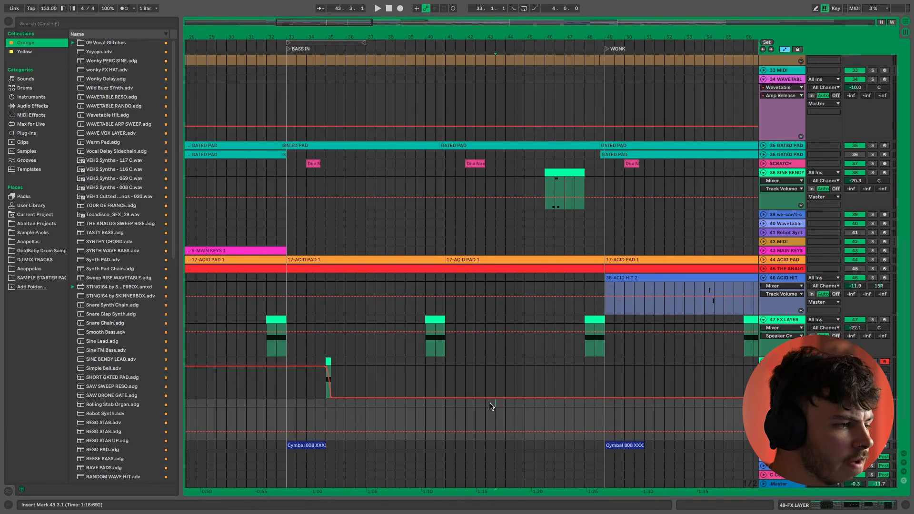
Set the Auto Filter LFO on track 49 FX LAYER to an amount of 30.0 and a rate of 10.0 Hz.
{"action": "left_click_drag", "start_coordinate": [492, 406], "coordinate": [558, 393]}
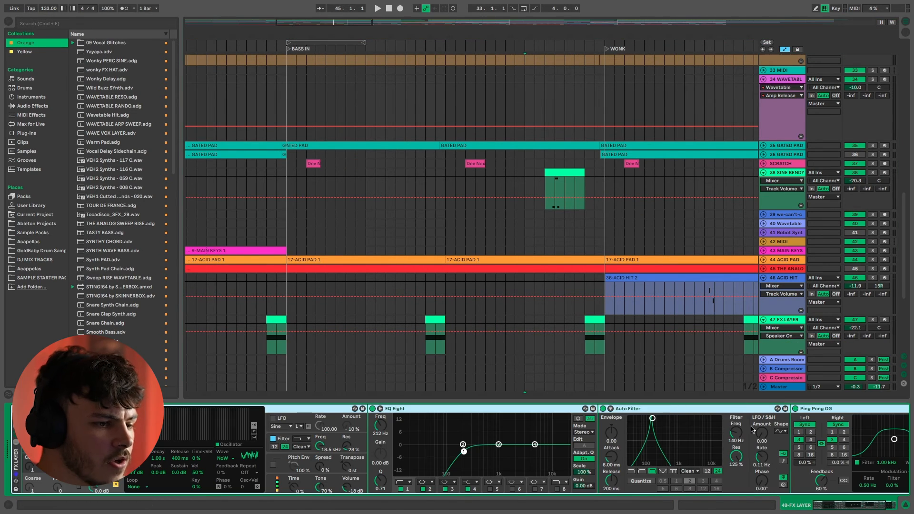
{"action": "left_click_drag", "start_coordinate": [762, 433], "coordinate": [763, 376]}
{"action": "left_click_drag", "start_coordinate": [762, 457], "coordinate": [762, 445]}
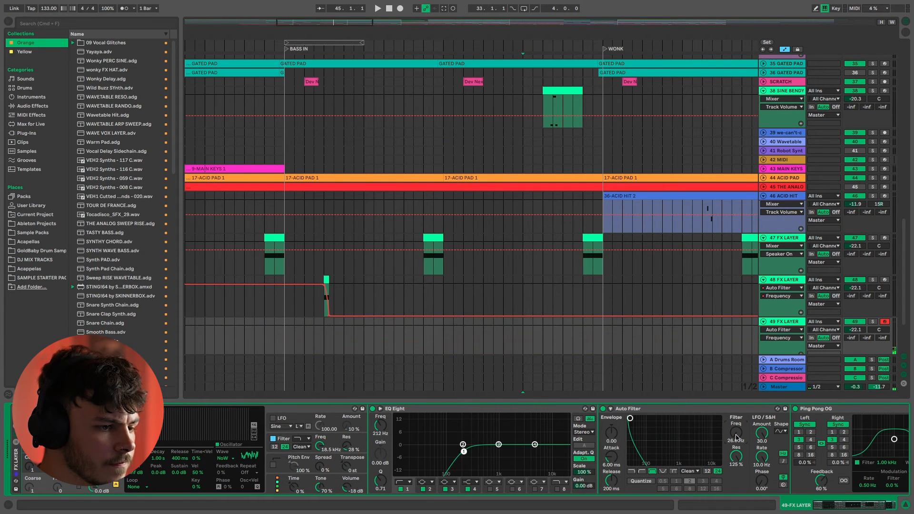
Insert an empty half-bar MIDI clip at bar 45 on track 49 FX LAYER and fill it with one sustained C4 note.
{"action": "scroll", "coordinate": [533, 342], "scroll_direction": "up", "scroll_amount": 1}
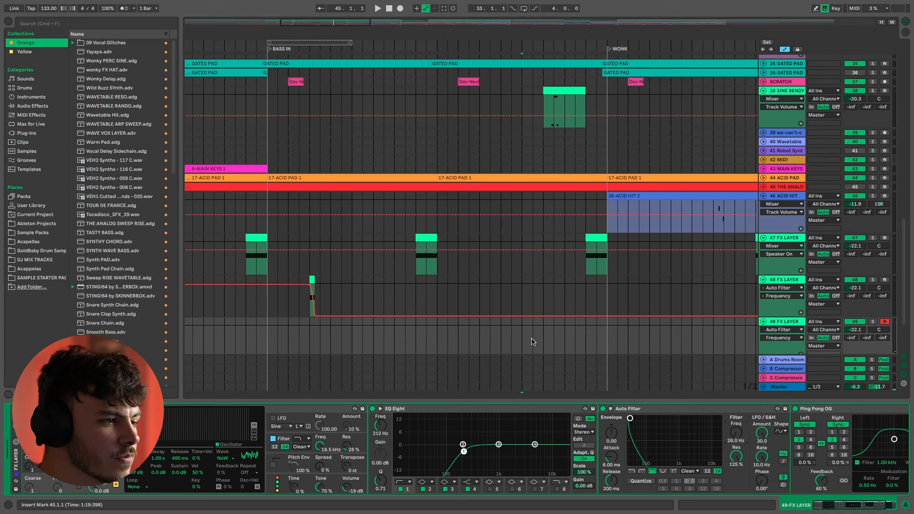
{"action": "left_click_drag", "start_coordinate": [525, 327], "coordinate": [530, 324]}
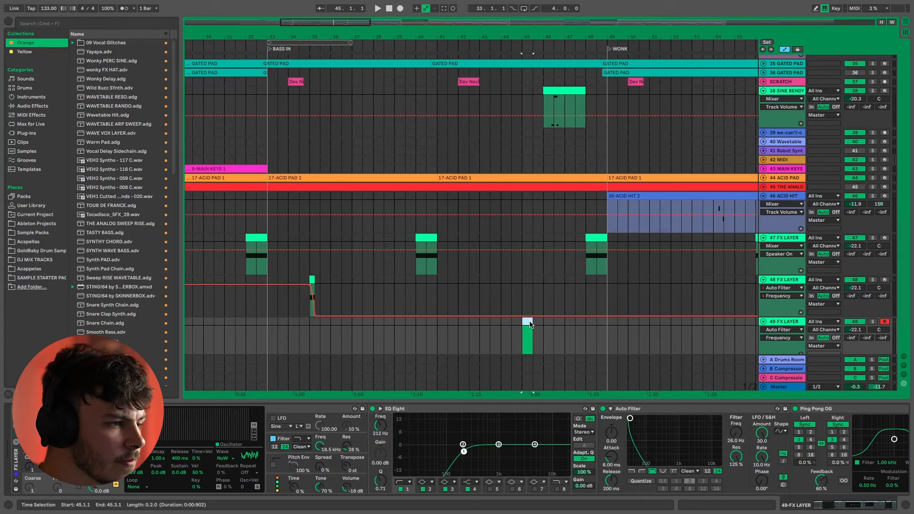
{"action": "right_click", "coordinate": [531, 324]}
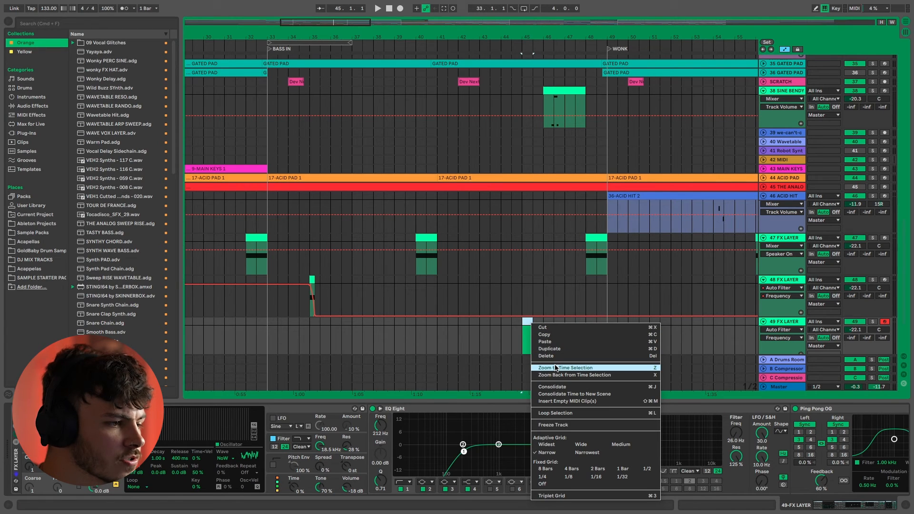
{"action": "left_click", "coordinate": [567, 400]}
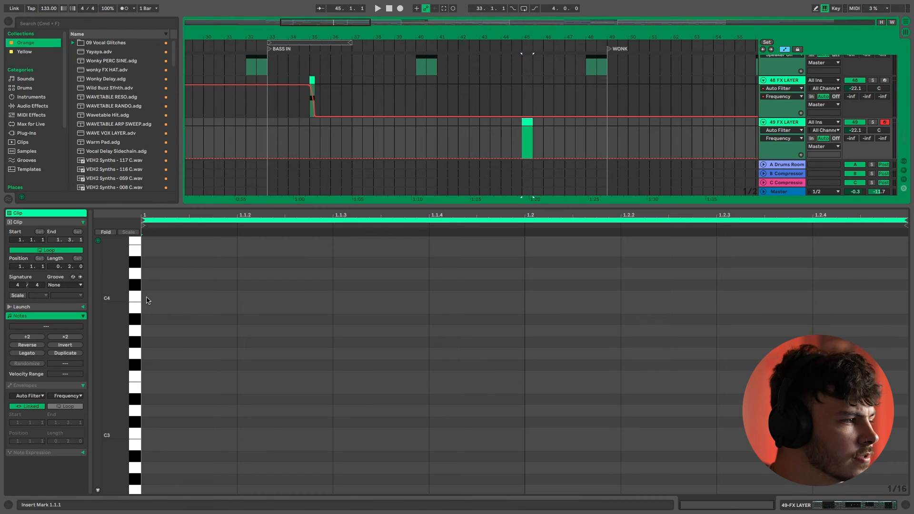
{"action": "double_click", "coordinate": [146, 300]}
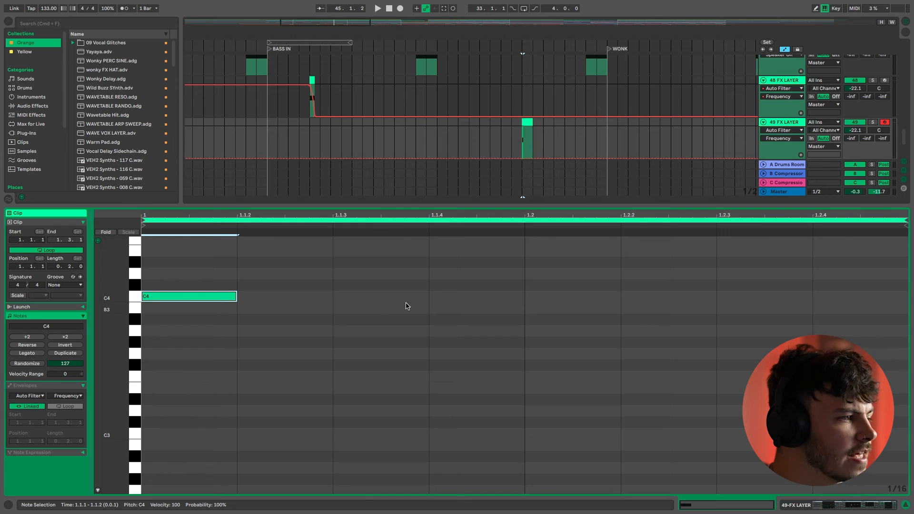
{"action": "left_click", "coordinate": [39, 354]}
{"action": "left_click", "coordinate": [338, 353]}
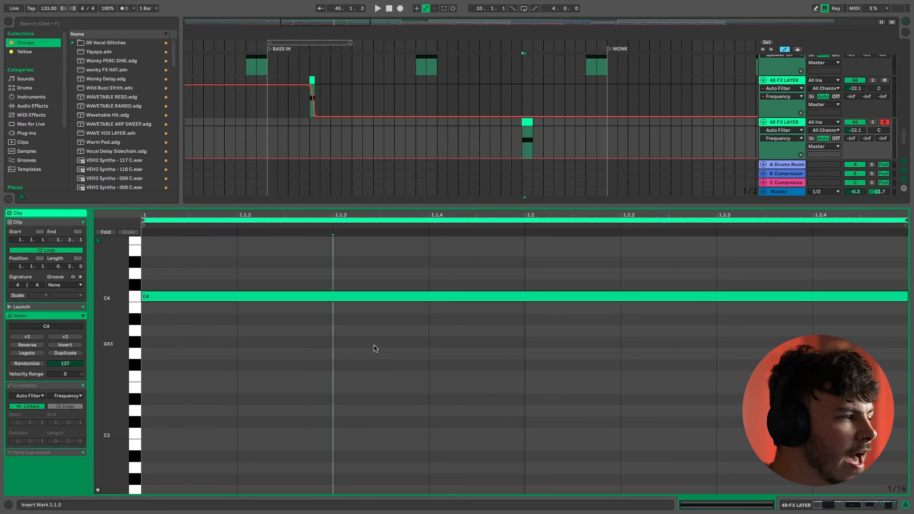
{"action": "key", "text": "super+alt+l"}
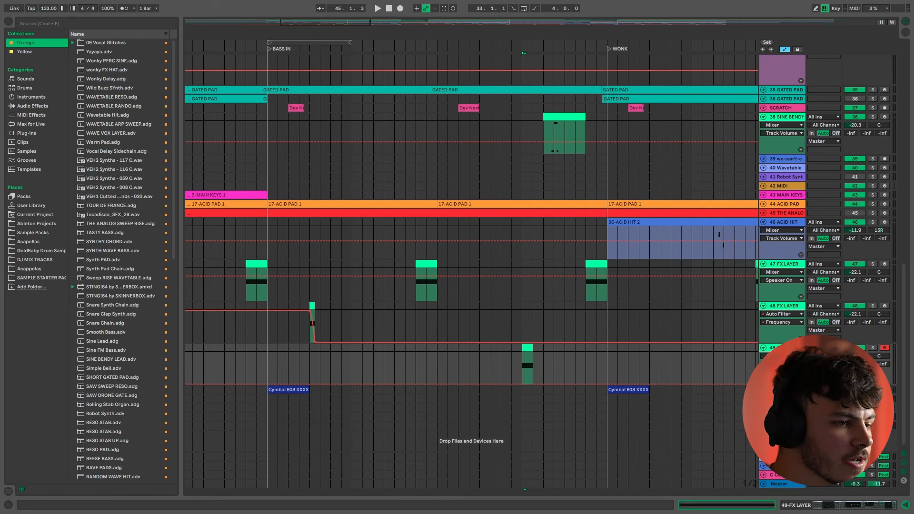
Draw Auto Filter frequency automation falling to 26.0 Hz across the half-bar clip on track 49 and play it back.
{"action": "mouse_move", "coordinate": [523, 384]}
{"action": "left_mouse_down"}
{"action": "mouse_move", "coordinate": [523, 355]}
{"action": "mouse_move", "coordinate": [533, 384]}
{"action": "left_mouse_up"}
{"action": "left_click", "coordinate": [511, 366]}
{"action": "key", "text": "space"}
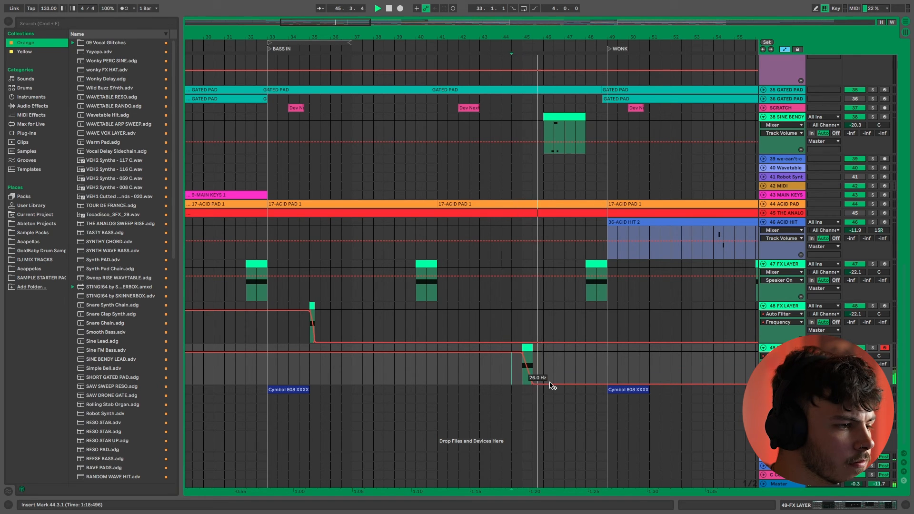
{"action": "key", "text": "space"}
Bring up the Auto Filter LFO Frequency automation for track 49 FX LAYER and play back its half-bar clip.
{"action": "double_click", "coordinate": [780, 348]}
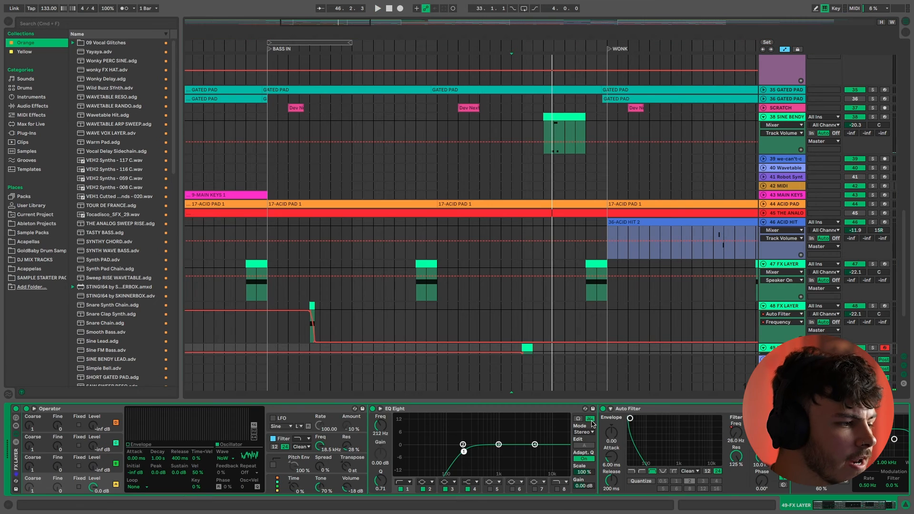
{"action": "scroll", "coordinate": [614, 438], "scroll_direction": "right", "scroll_amount": 5}
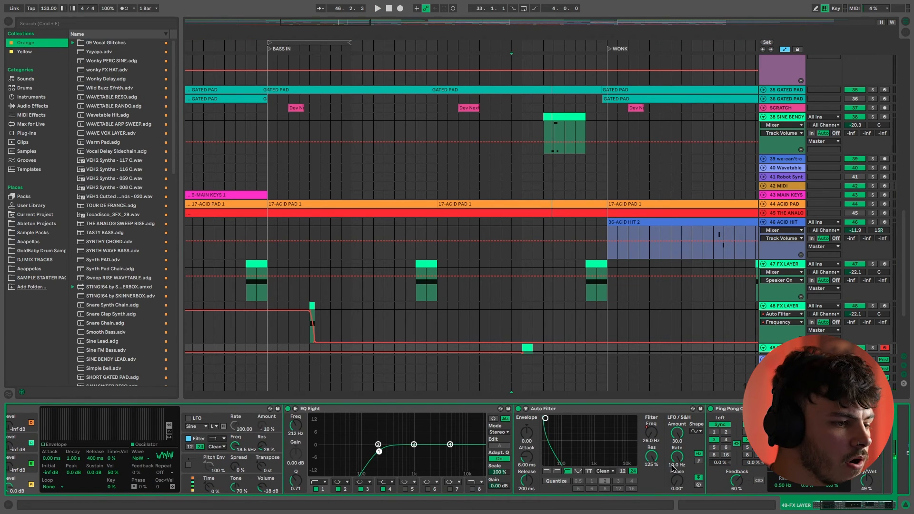
{"action": "scroll", "coordinate": [659, 367], "scroll_direction": "down", "scroll_amount": 3}
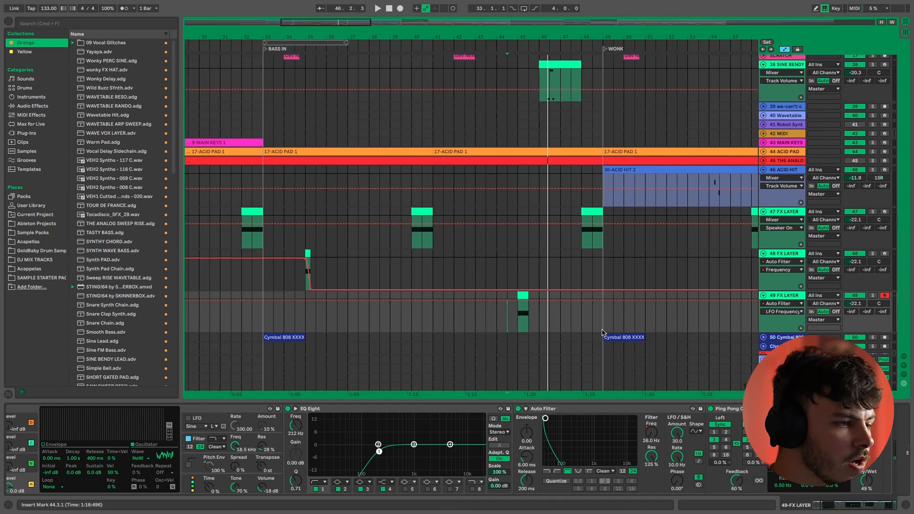
{"action": "left_click", "coordinate": [679, 460]}
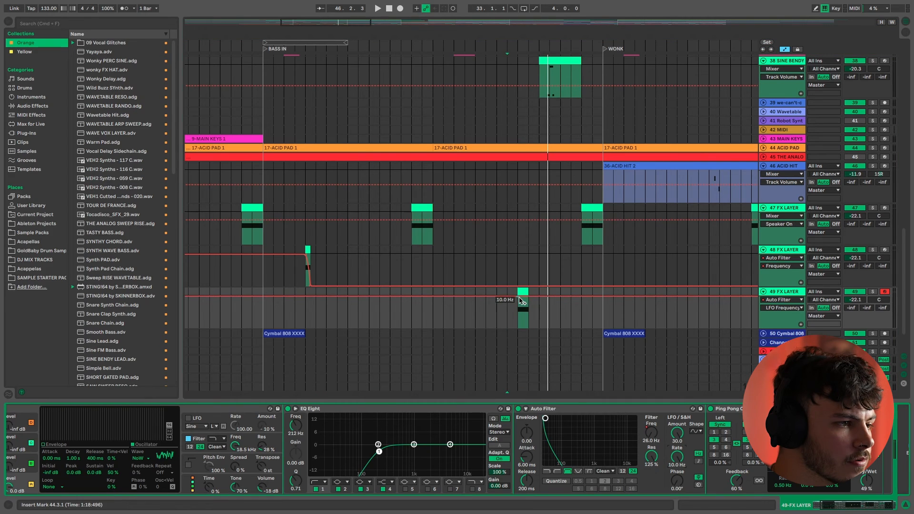
{"action": "left_click", "coordinate": [522, 300]}
{"action": "key", "text": "space"}
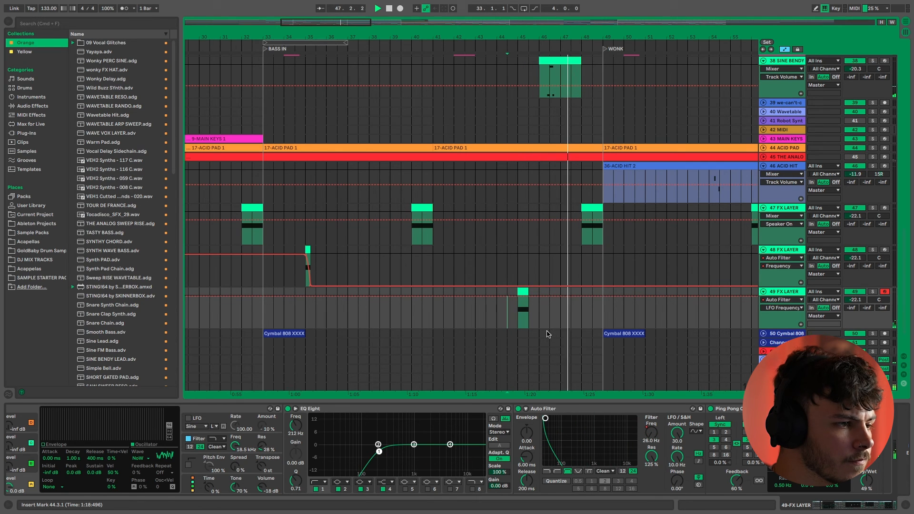
Duplicate the 16-bar section from bar 33 to 49 across FX LAYER tracks 47, 48 and 49 nine times, filling the arrangement to bar 193.
{"action": "scroll", "coordinate": [547, 334], "scroll_direction": "down", "scroll_amount": 10}
{"action": "scroll", "coordinate": [441, 288], "scroll_direction": "up", "scroll_amount": 3}
{"action": "scroll", "coordinate": [441, 288], "scroll_direction": "left", "scroll_amount": 3}
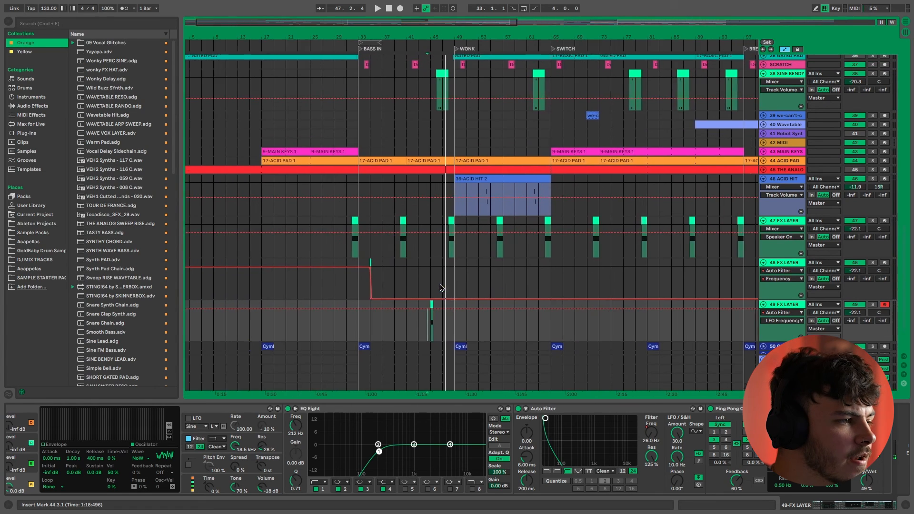
{"action": "scroll", "coordinate": [440, 288], "scroll_direction": "up", "scroll_amount": 5}
{"action": "scroll", "coordinate": [442, 287], "scroll_direction": "up", "scroll_amount": 2}
{"action": "scroll", "coordinate": [446, 287], "scroll_direction": "down", "scroll_amount": 1}
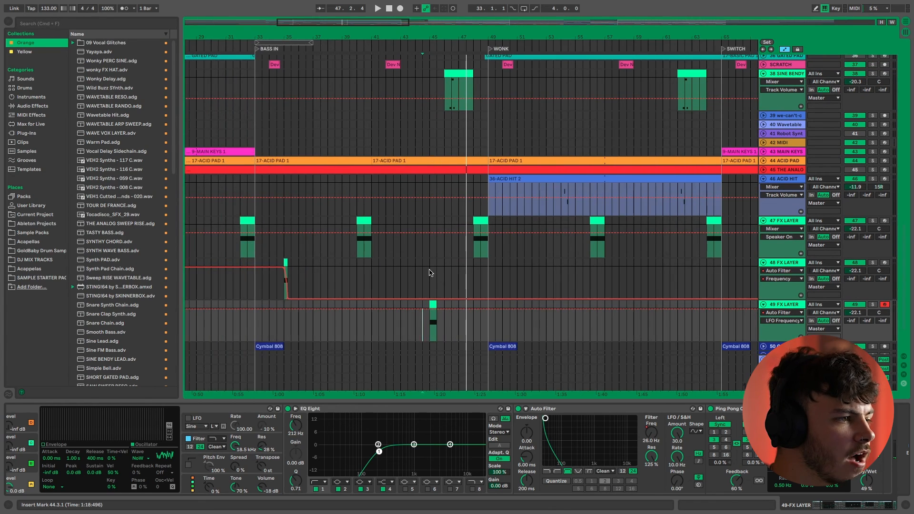
{"action": "scroll", "coordinate": [430, 273], "scroll_direction": "up", "scroll_amount": 12}
{"action": "scroll", "coordinate": [430, 276], "scroll_direction": "down", "scroll_amount": 2}
{"action": "scroll", "coordinate": [457, 276], "scroll_direction": "down", "scroll_amount": 10}
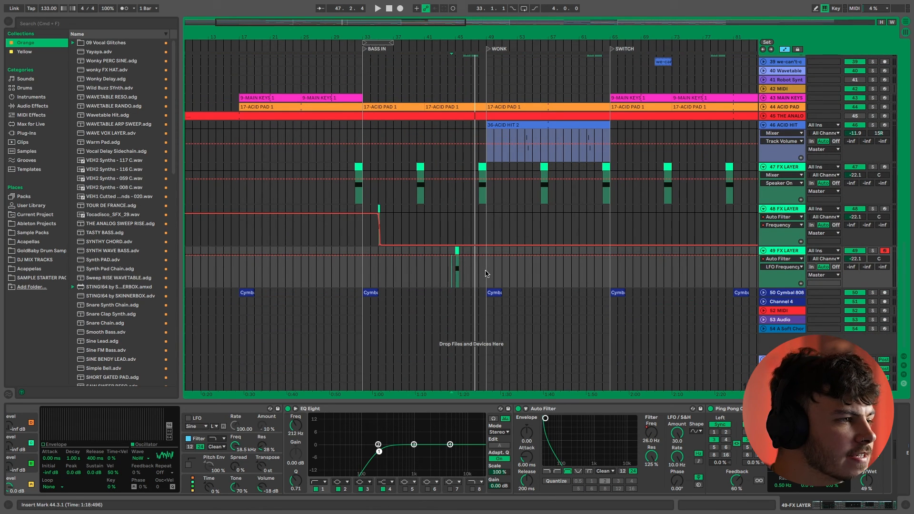
{"action": "left_click_drag", "start_coordinate": [485, 274], "coordinate": [425, 173]}
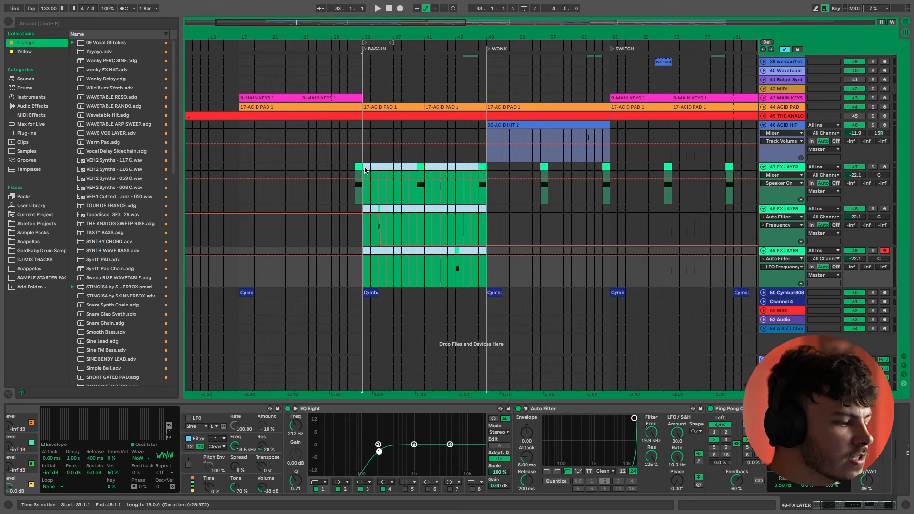
{"action": "key", "text": "super+d"}
{"action": "key", "text": "super+d"}
{"action": "key", "text": "super+d"}
{"action": "key", "text": "super+d"}
{"action": "key", "text": "super+d"}
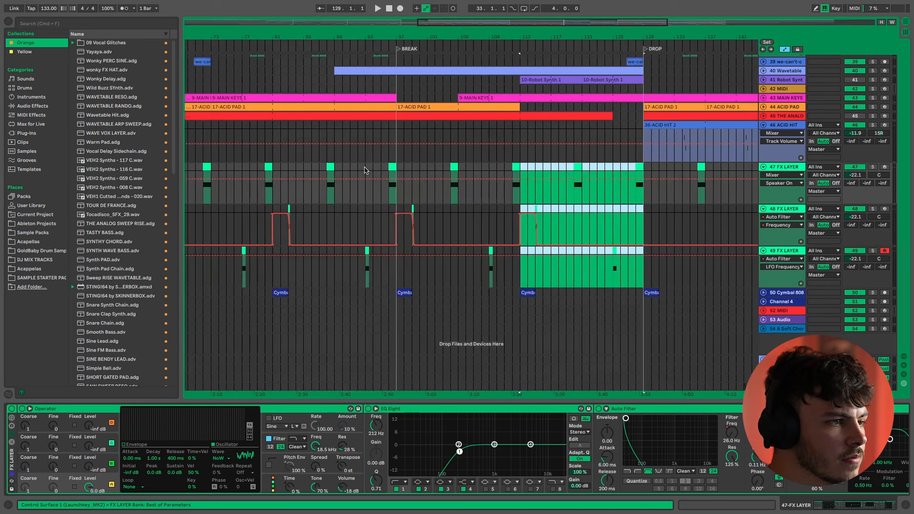
{"action": "key", "text": "super+d"}
{"action": "key", "text": "super+d"}
{"action": "key", "text": "super+d"}
{"action": "key", "text": "minus"}
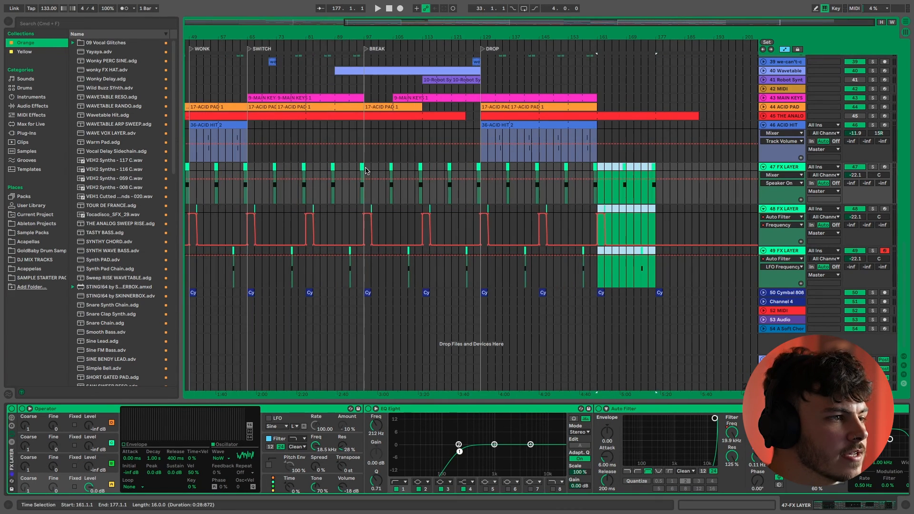
{"action": "key", "text": "super+d"}
{"action": "key", "text": "minus"}
{"action": "scroll", "coordinate": [366, 170], "scroll_direction": "up", "scroll_amount": 4}
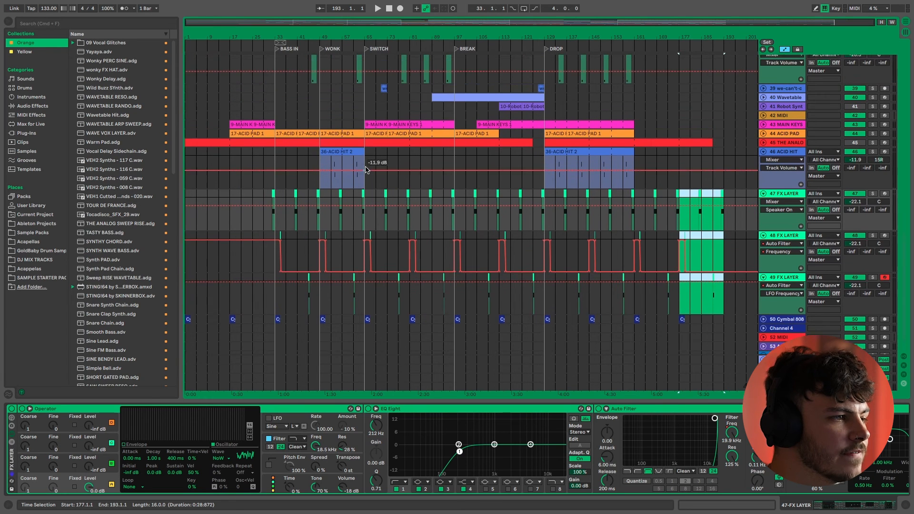